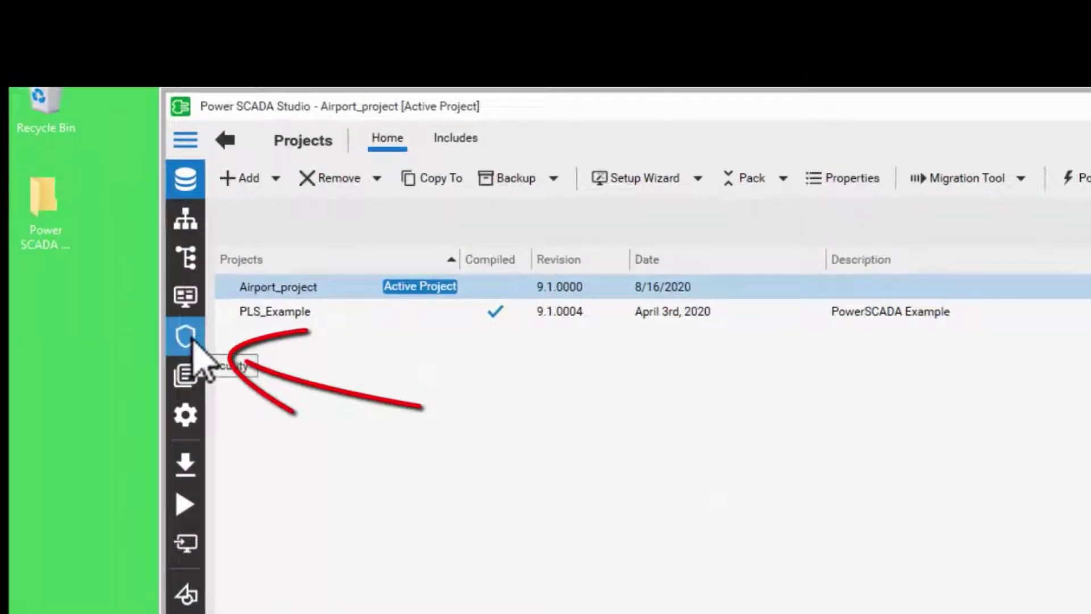
# Step: Open the Airport_project Security Roles list from the sidebar shield icon
pyautogui.click(191, 340)
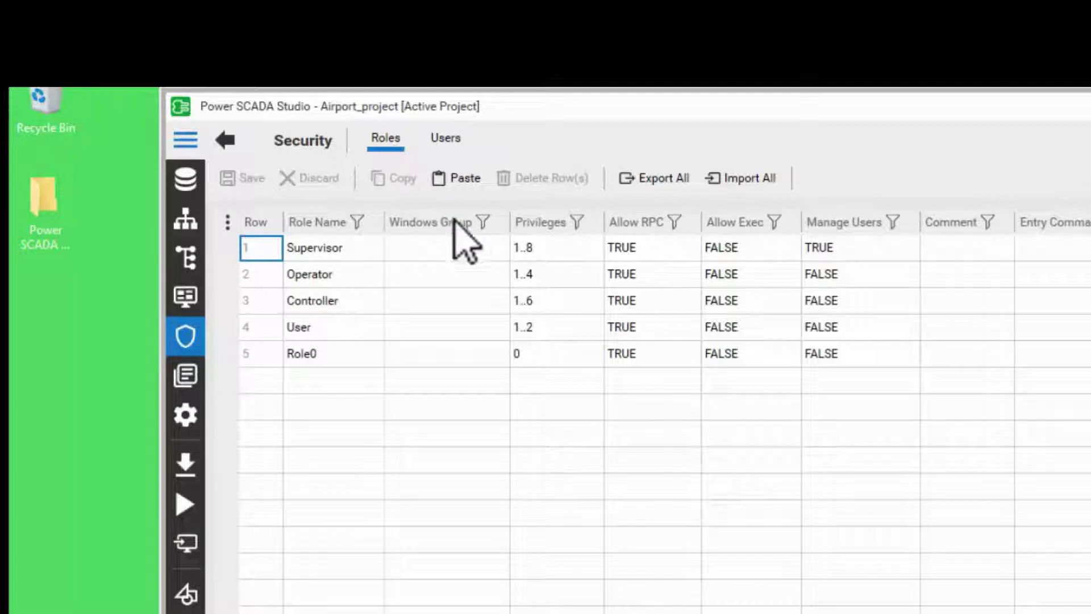
pyautogui.click(397, 364)
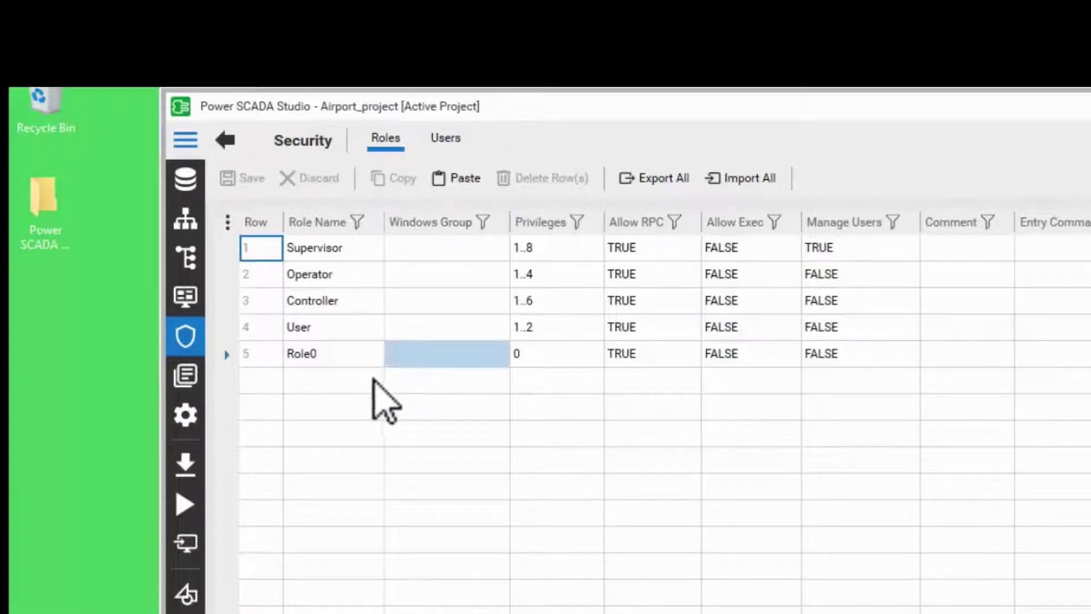
pyautogui.click(374, 379)
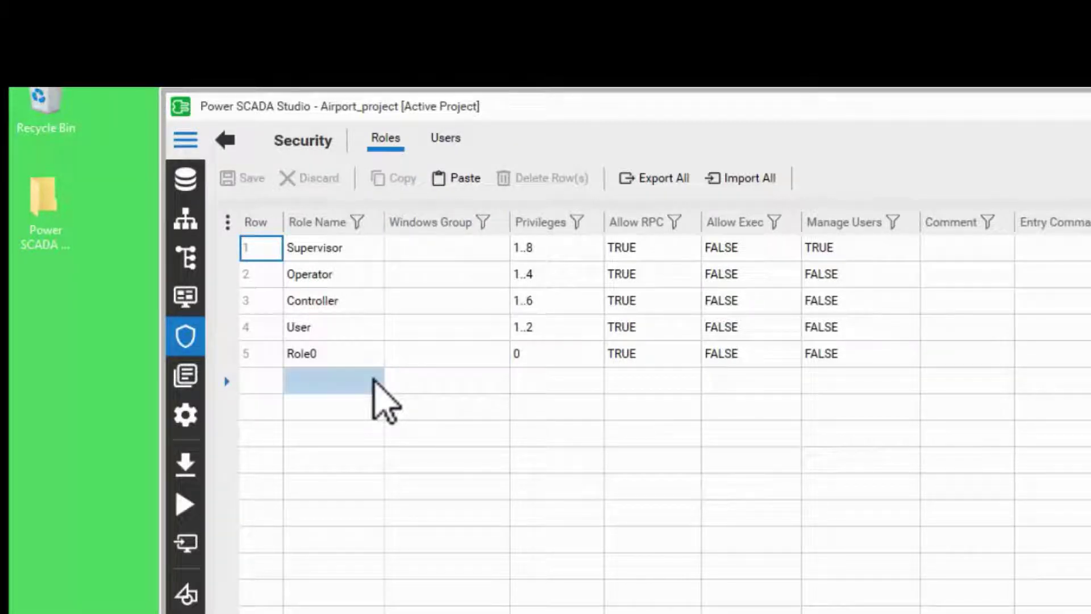
pyautogui.click(537, 274)
pyautogui.click(560, 250)
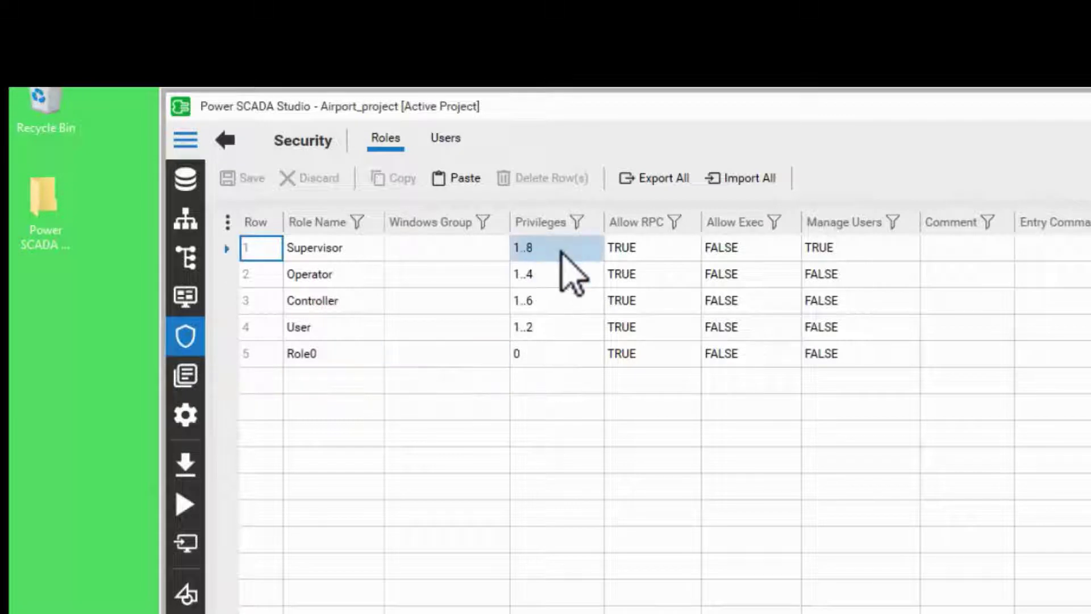
pyautogui.click(483, 308)
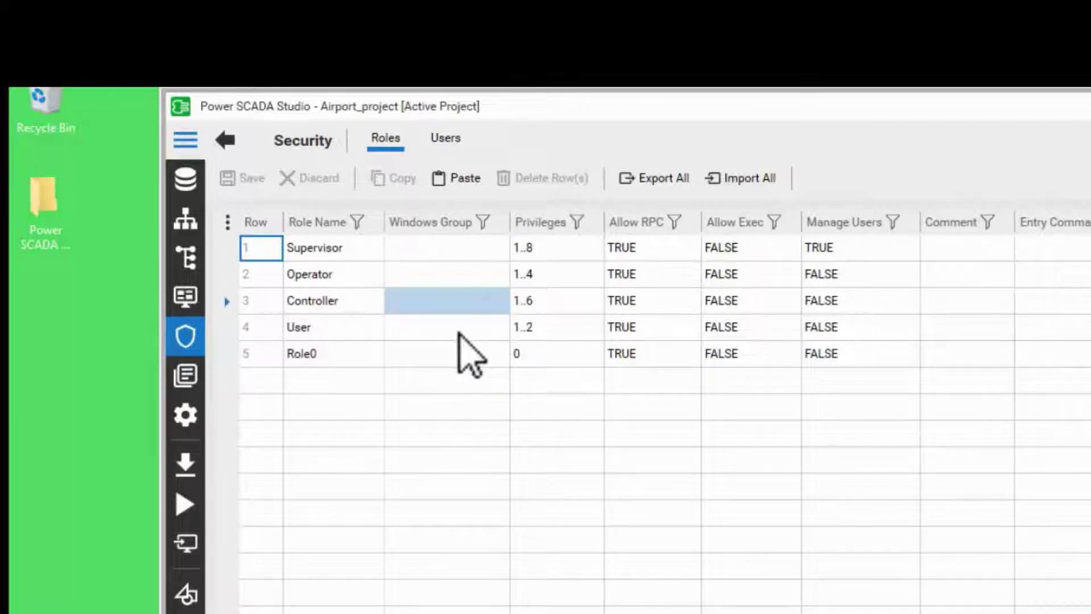
pyautogui.click(459, 334)
pyautogui.click(360, 362)
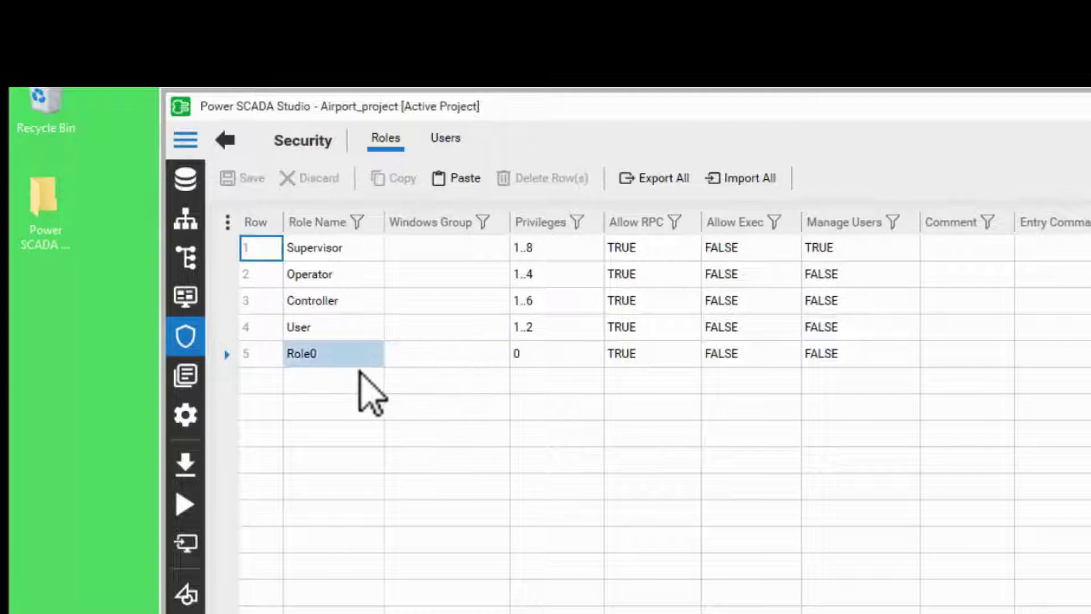
pyautogui.click(360, 375)
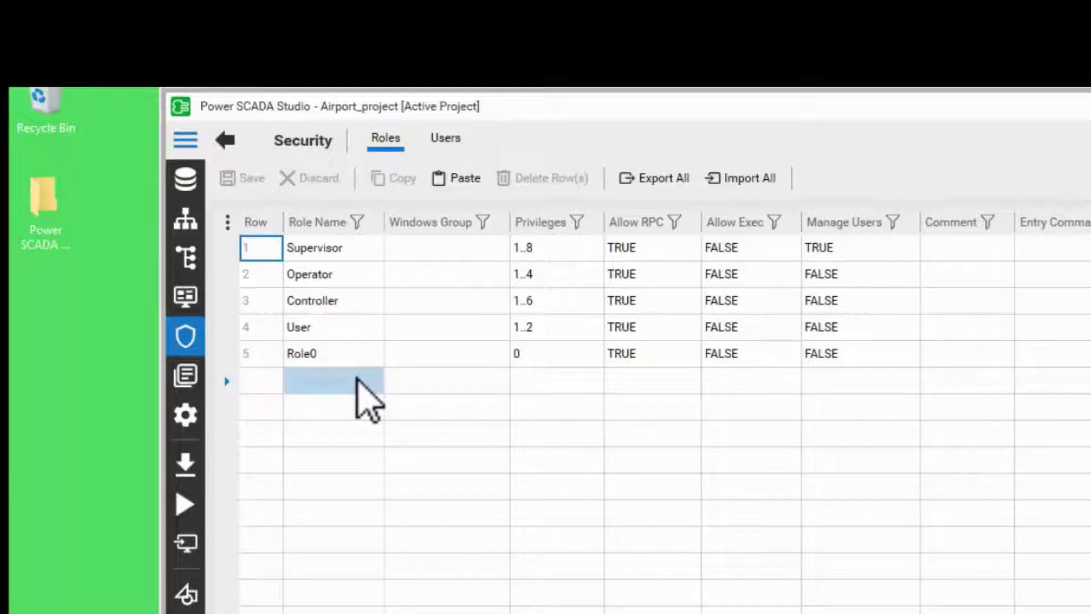
pyautogui.moveTo(554, 300); pyautogui.dragTo(525, 257)
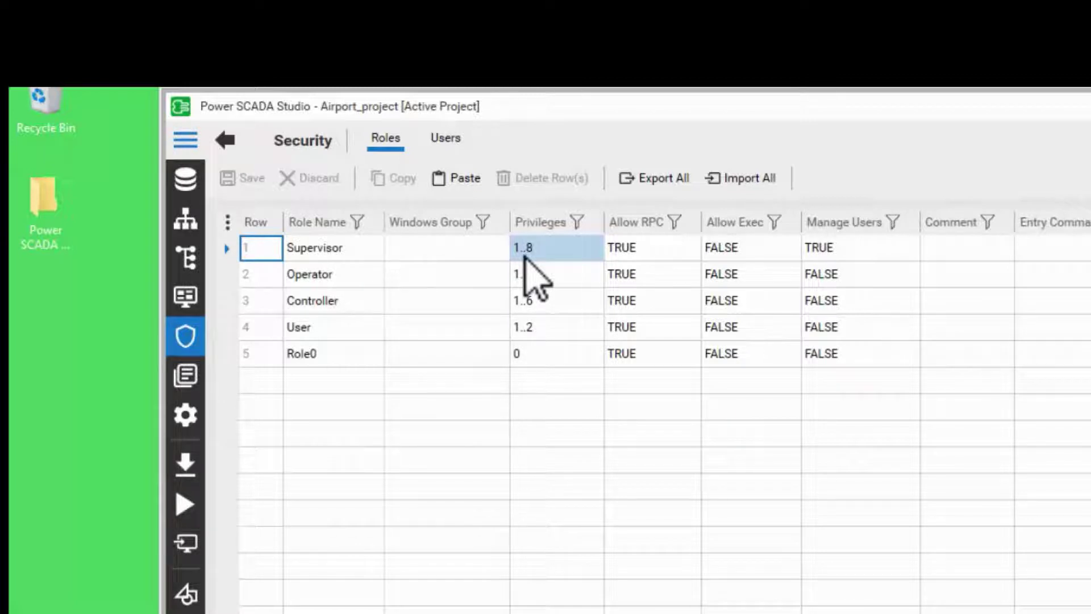
# Step: Add a new role row named Admin with privileges 1..8
pyautogui.click(426, 352)
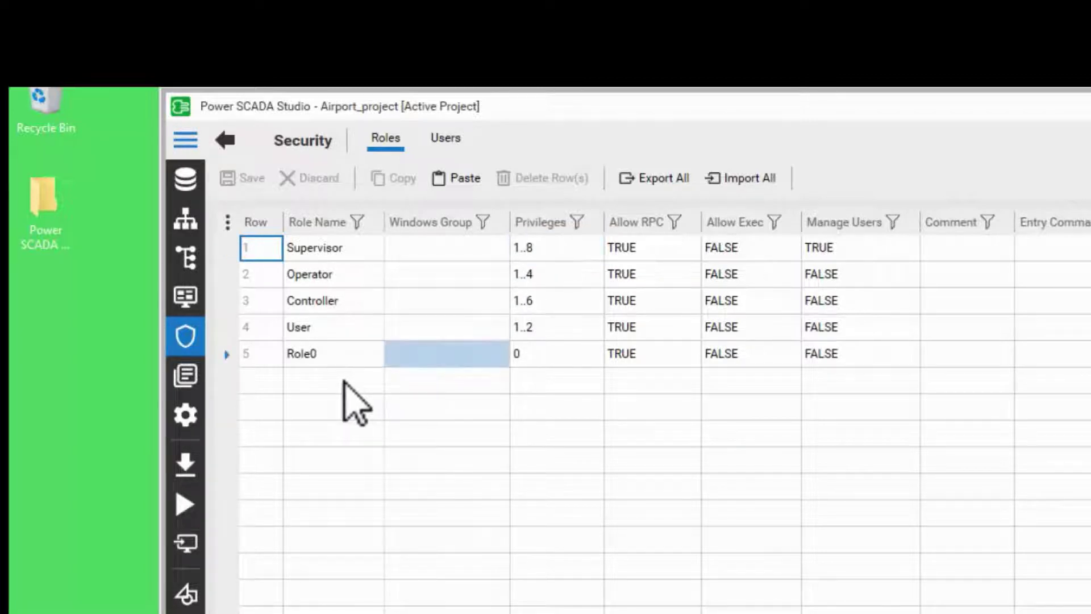
pyautogui.click(321, 382)
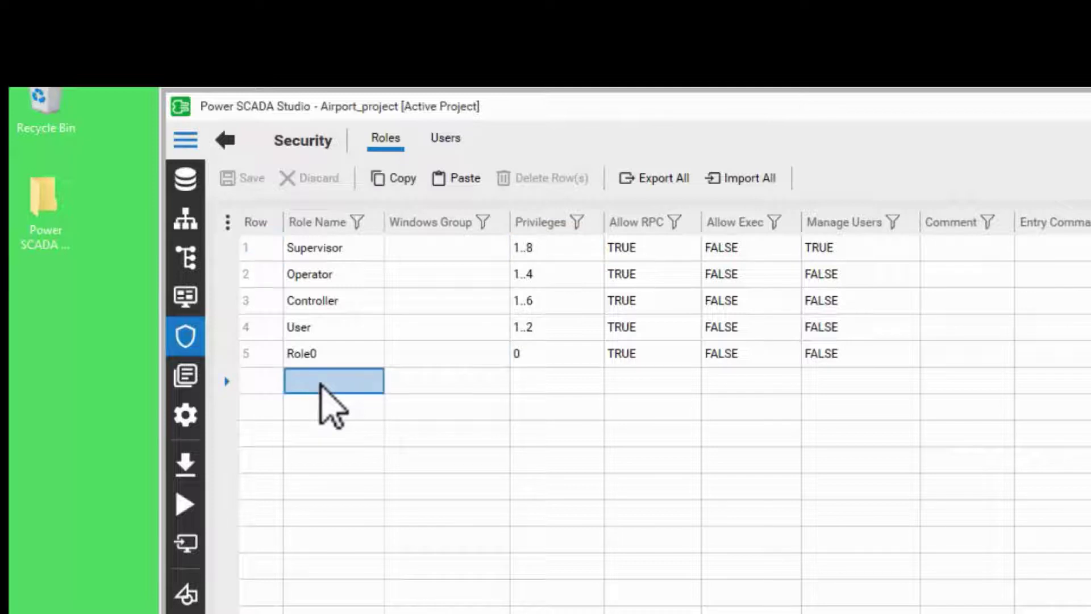
pyautogui.click(340, 380)
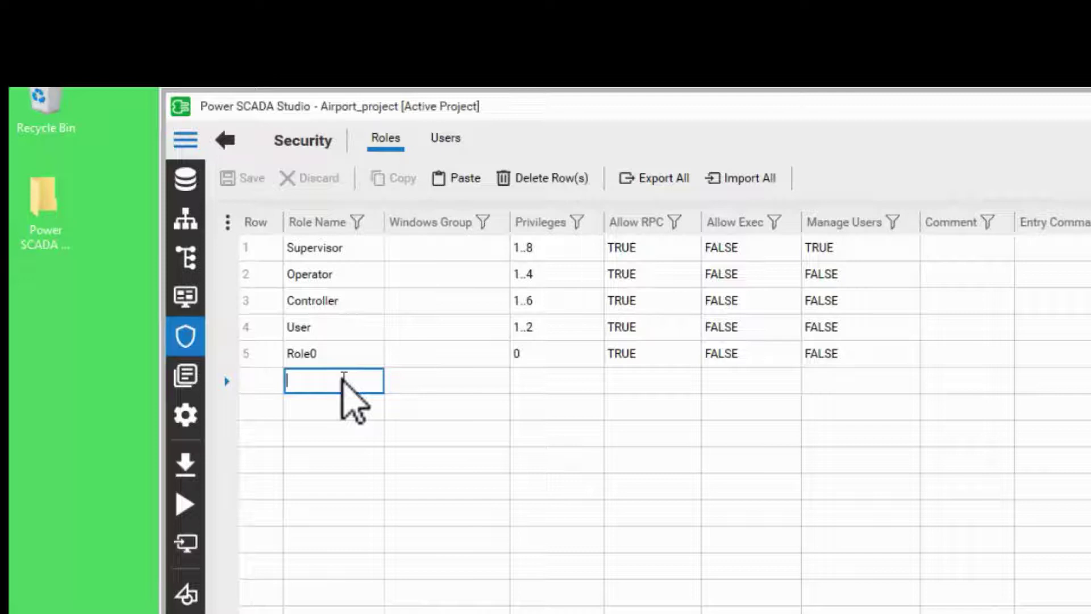
pyautogui.write('Admin')
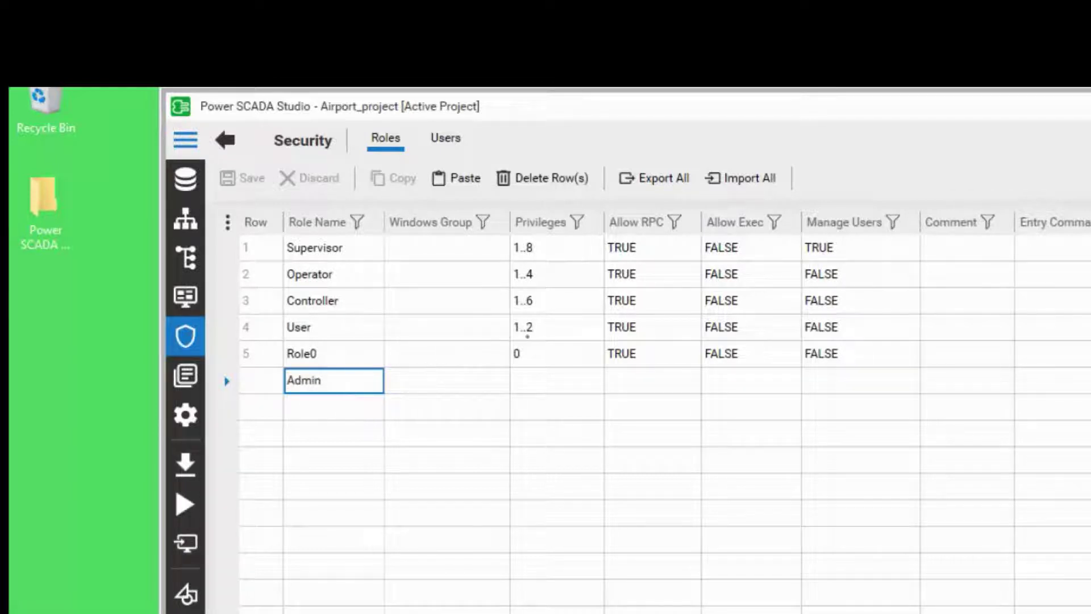
pyautogui.click(537, 382)
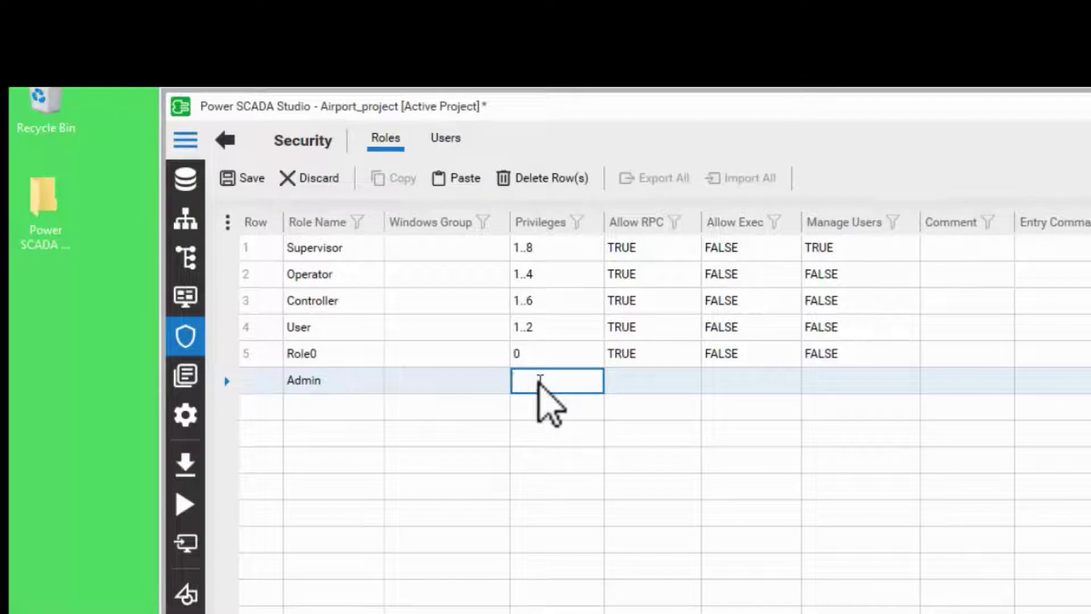
pyautogui.write('1..8')
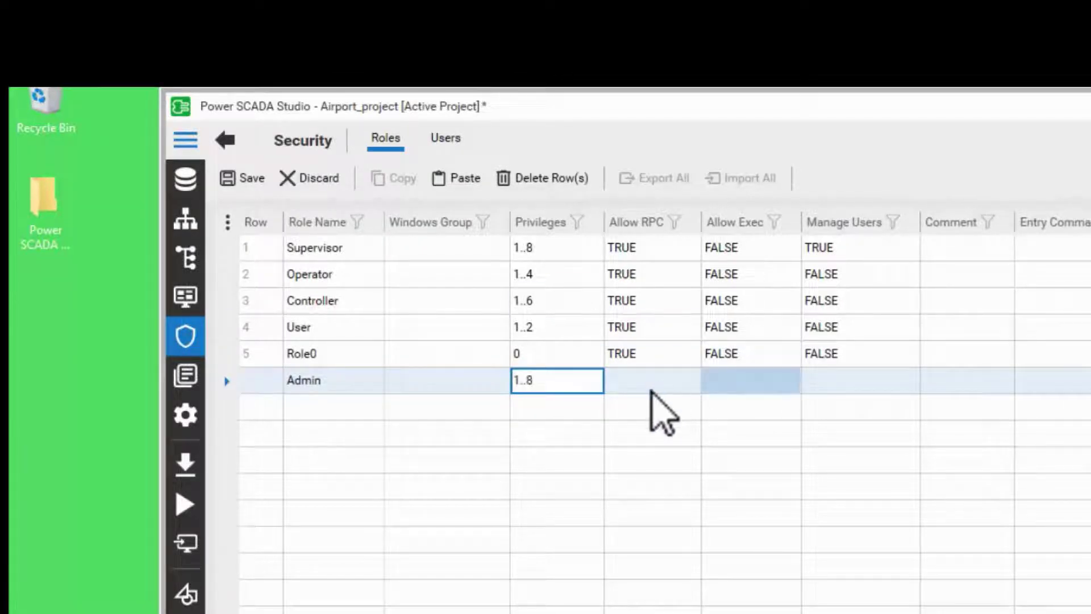
pyautogui.click(689, 380)
# Step: Set Admin's Allow RPC to TRUE, and Allow Exec and Manage Users to FALSE
pyautogui.click(692, 380)
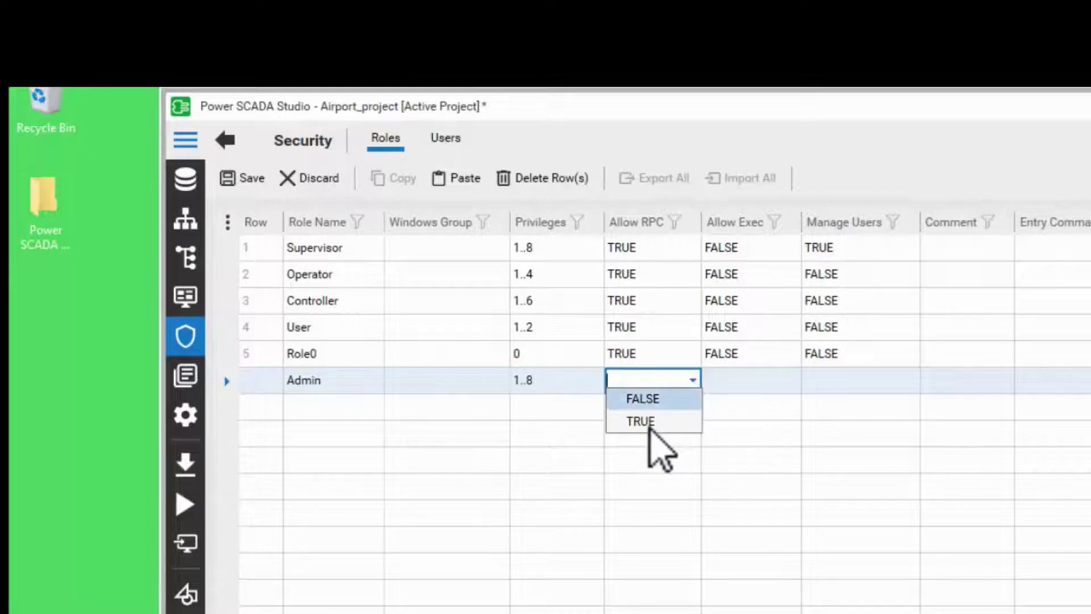
pyautogui.click(672, 427)
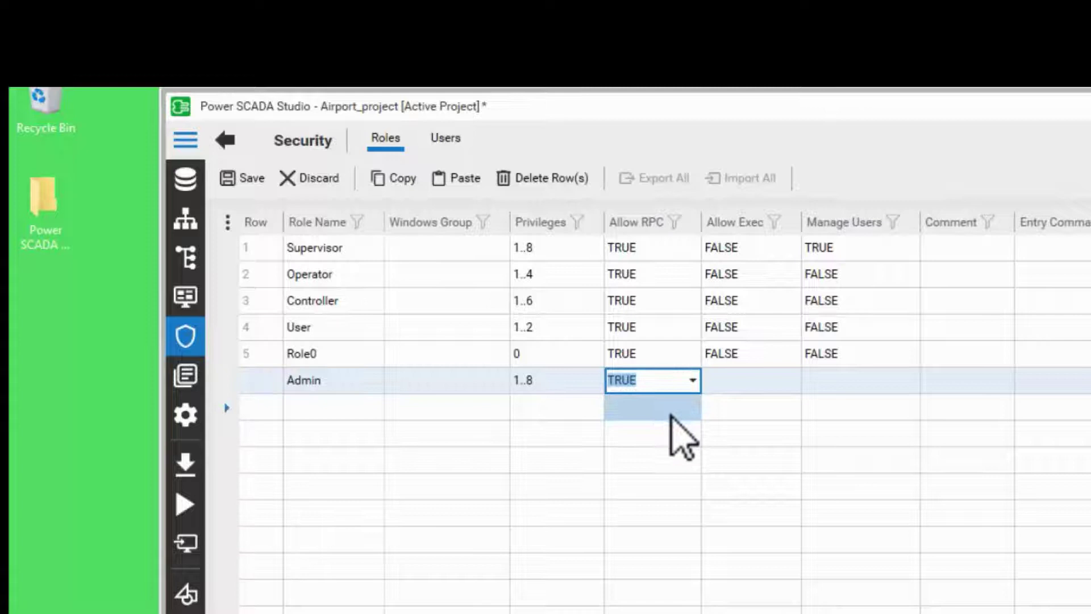
pyautogui.press('Return')
pyautogui.click(749, 376)
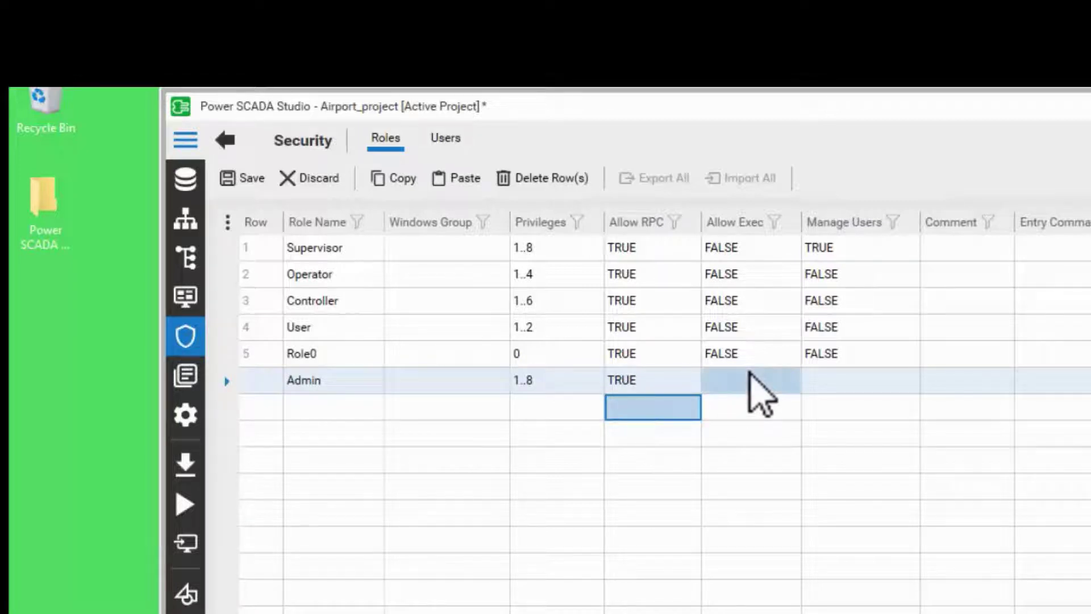
pyautogui.click(788, 388)
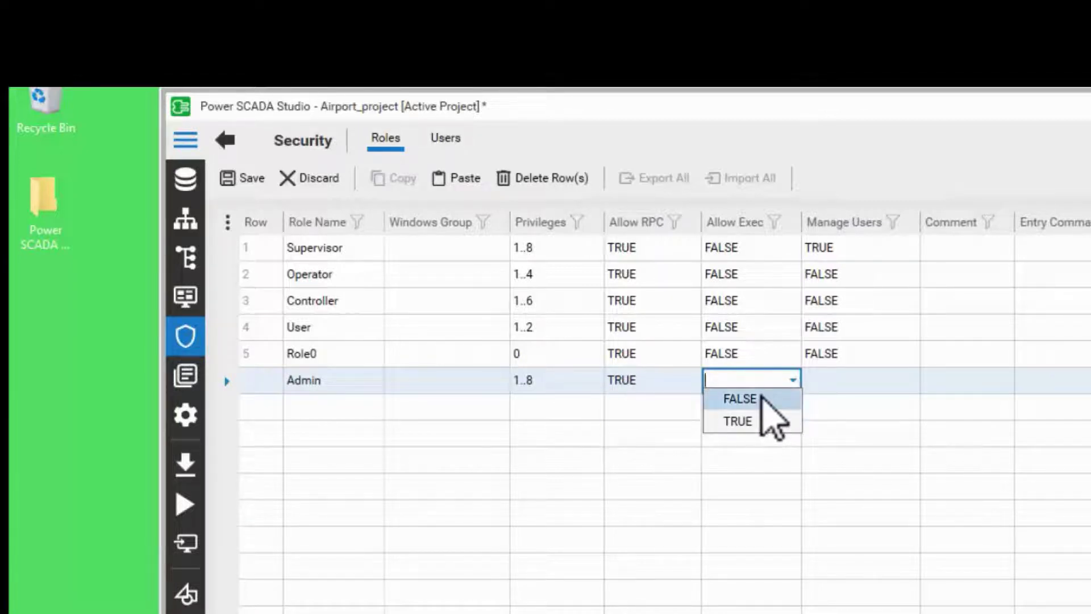
pyautogui.click(763, 398)
pyautogui.click(870, 384)
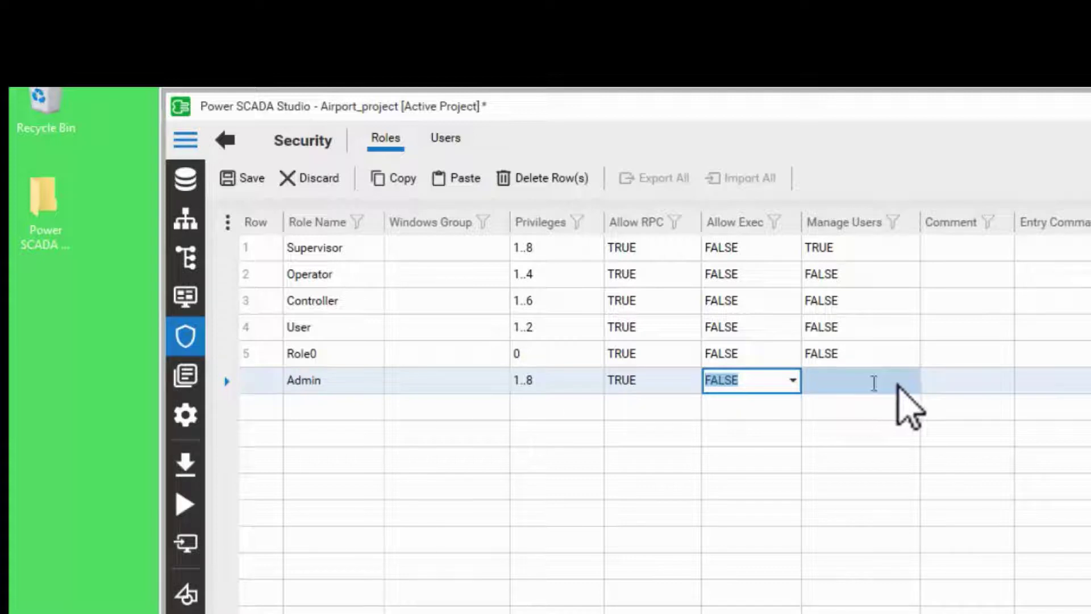
pyautogui.click(896, 384)
pyautogui.click(910, 381)
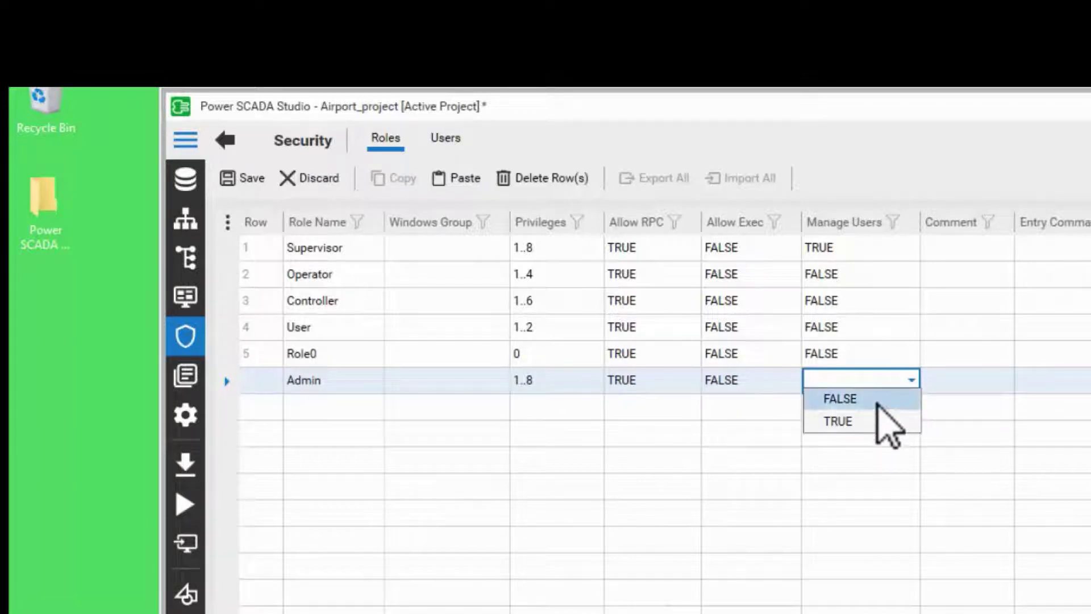
pyautogui.click(717, 442)
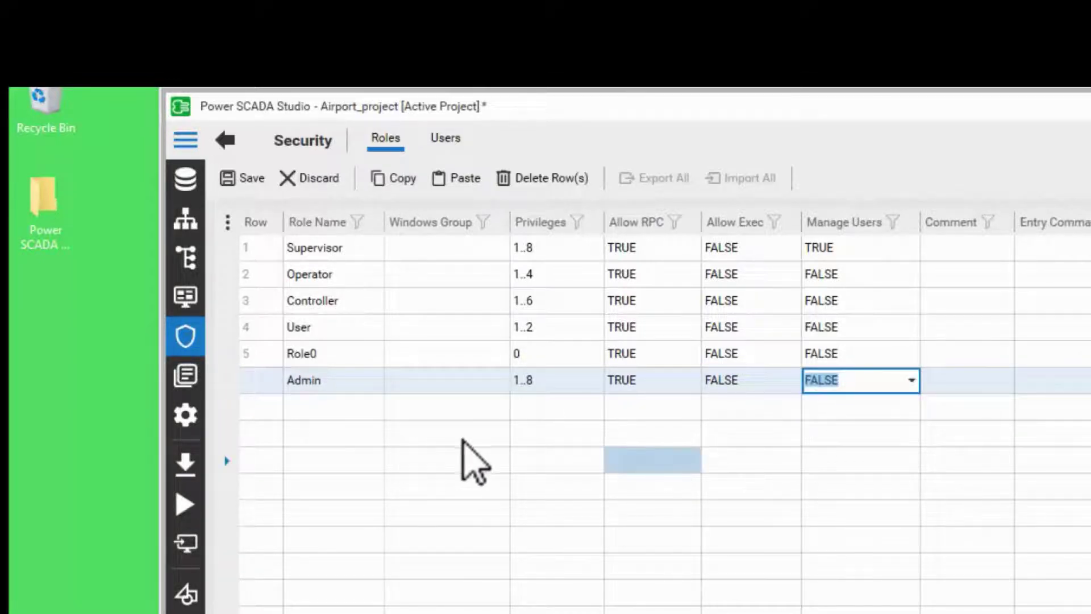
pyautogui.click(660, 471)
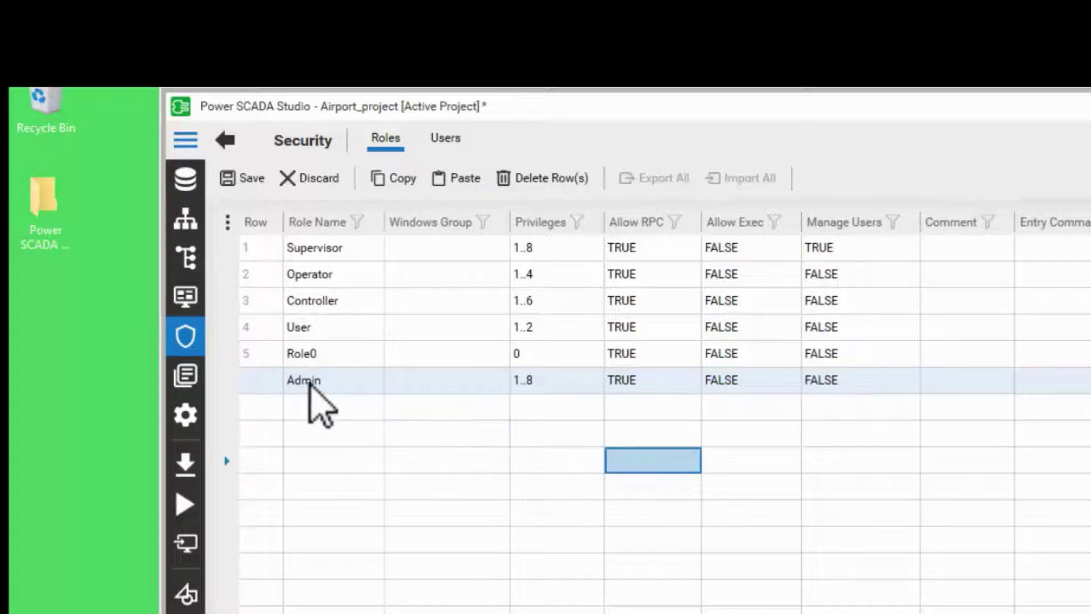
pyautogui.click(321, 383)
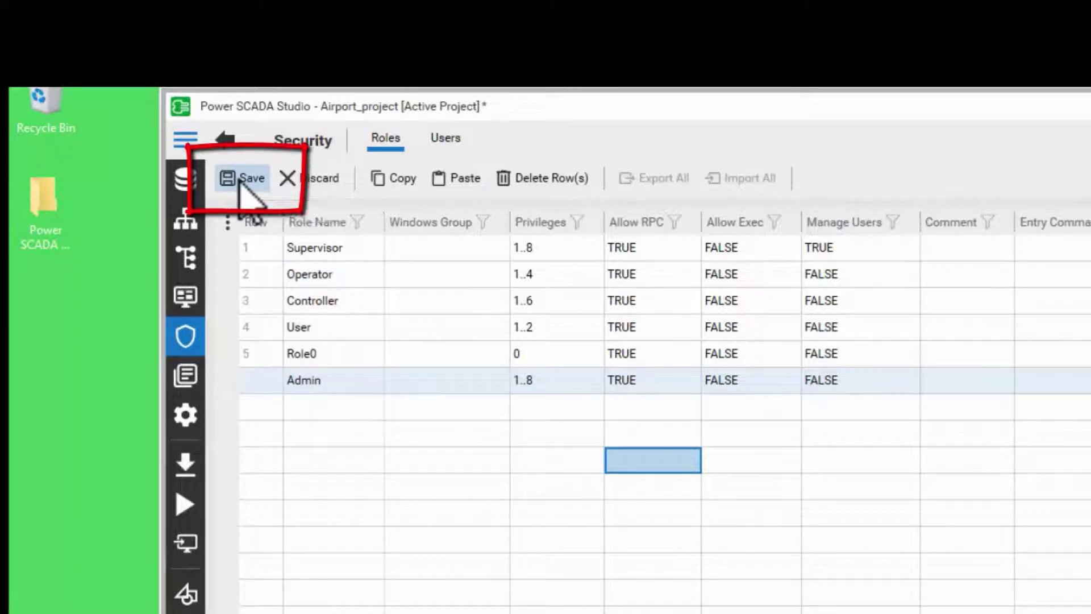
# Step: Save the Admin role, set its Windows Group to Operators, and save again
pyautogui.click(240, 182)
pyautogui.click(449, 383)
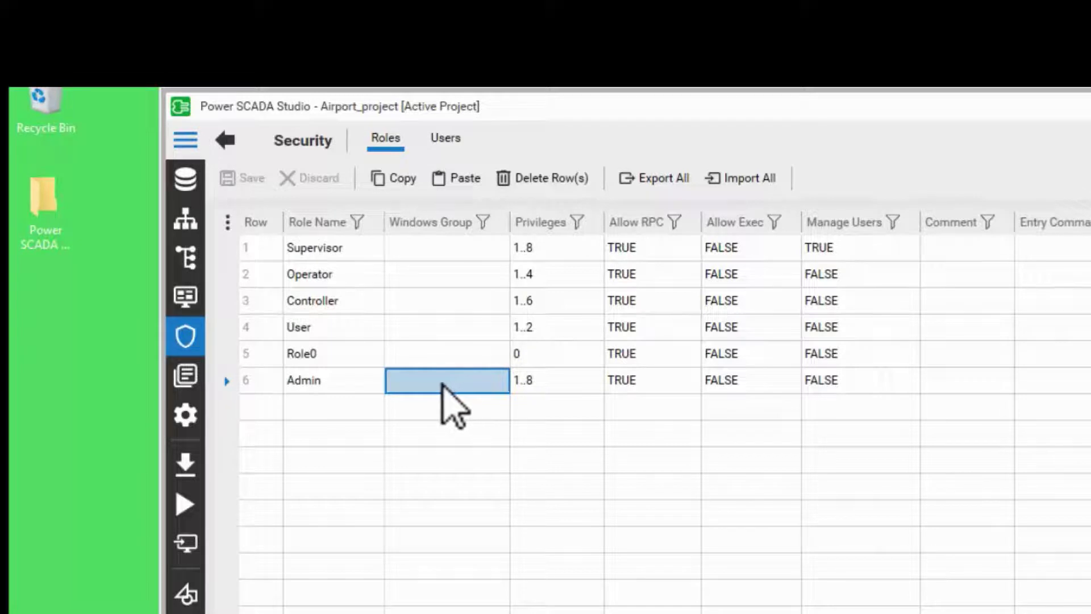
pyautogui.click(446, 382)
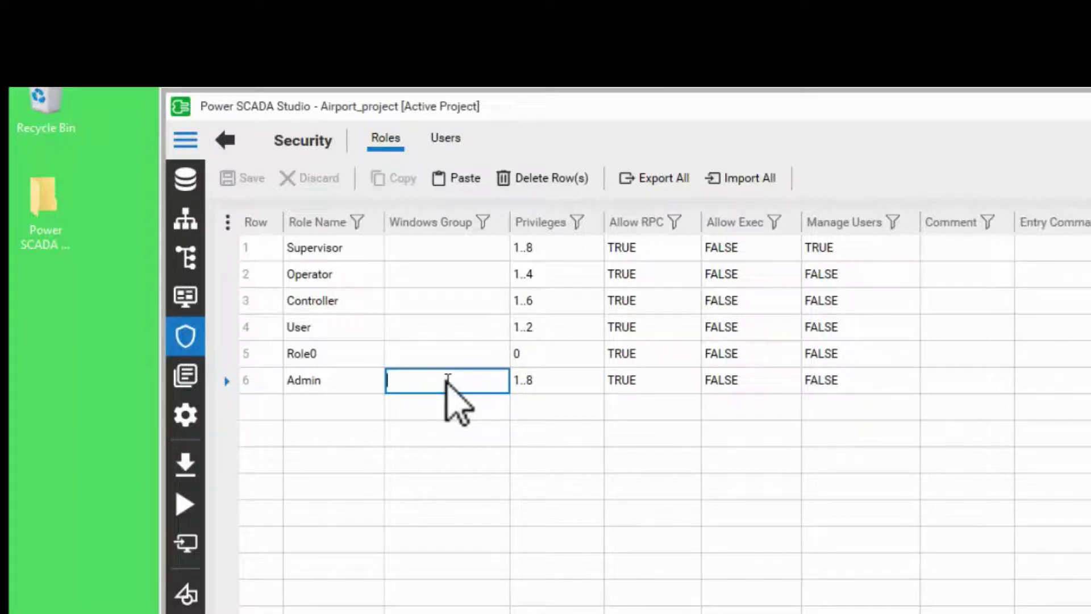
pyautogui.write('Operators')
pyautogui.press('Return')
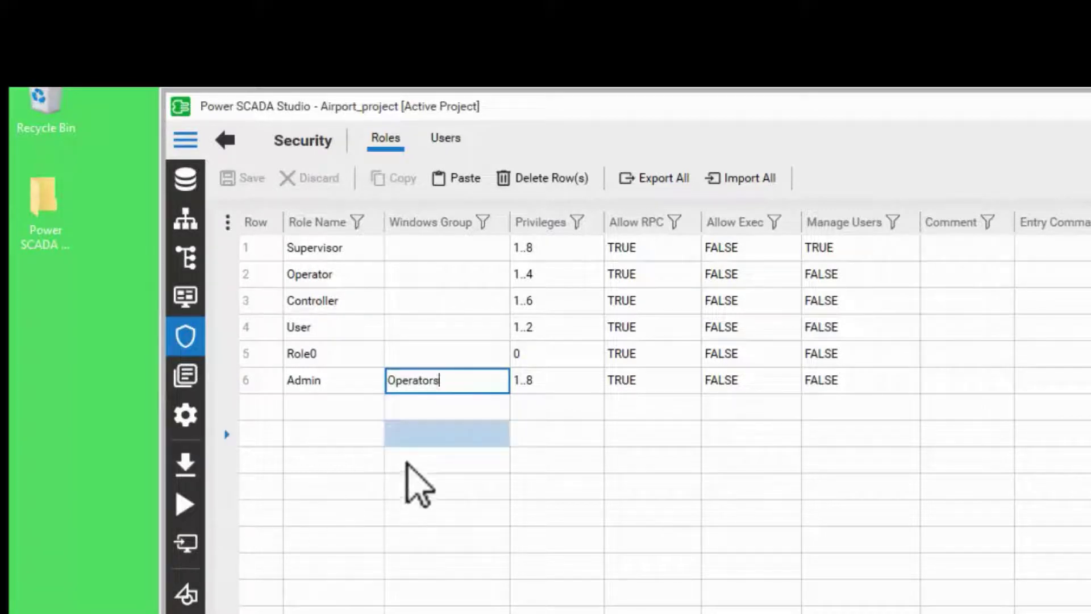
pyautogui.click(463, 383)
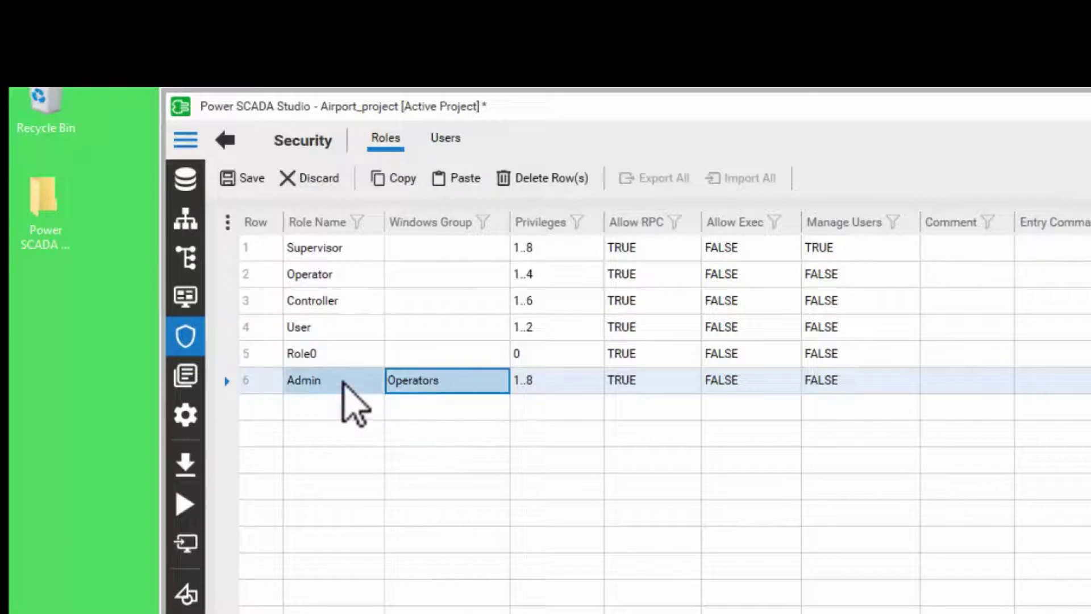
pyautogui.click(246, 178)
pyautogui.click(431, 386)
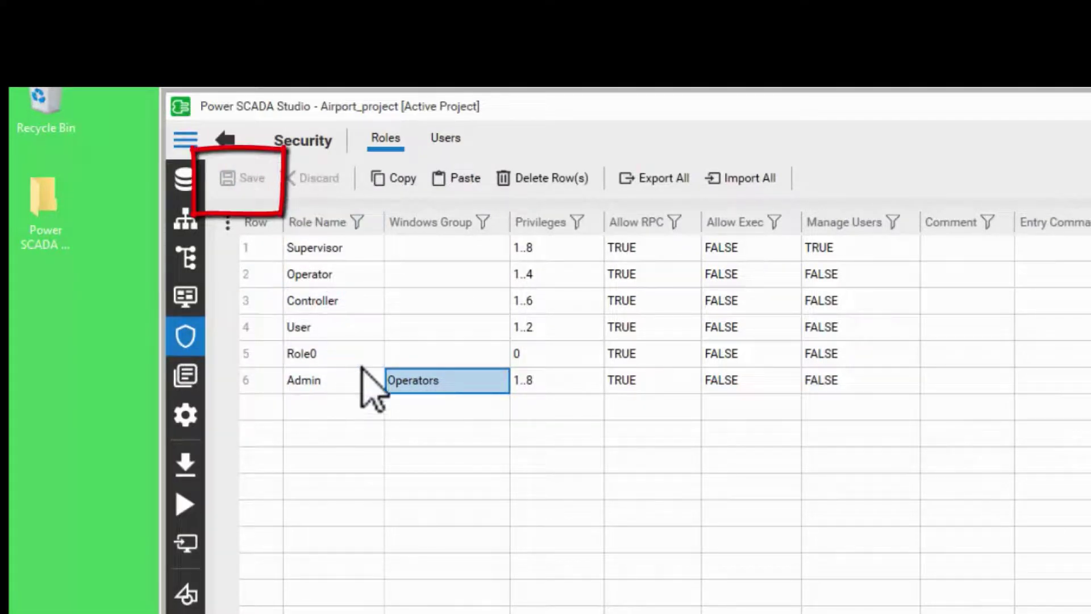
# Step: In the Users list, add a user named admin with full name admin
pyautogui.click(450, 149)
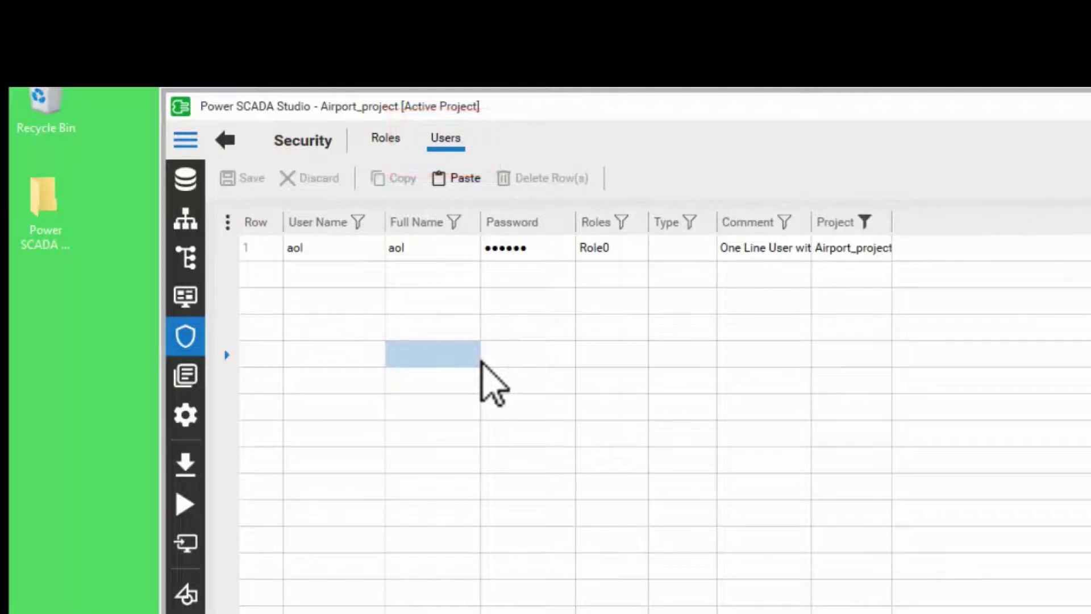
pyautogui.click(335, 271)
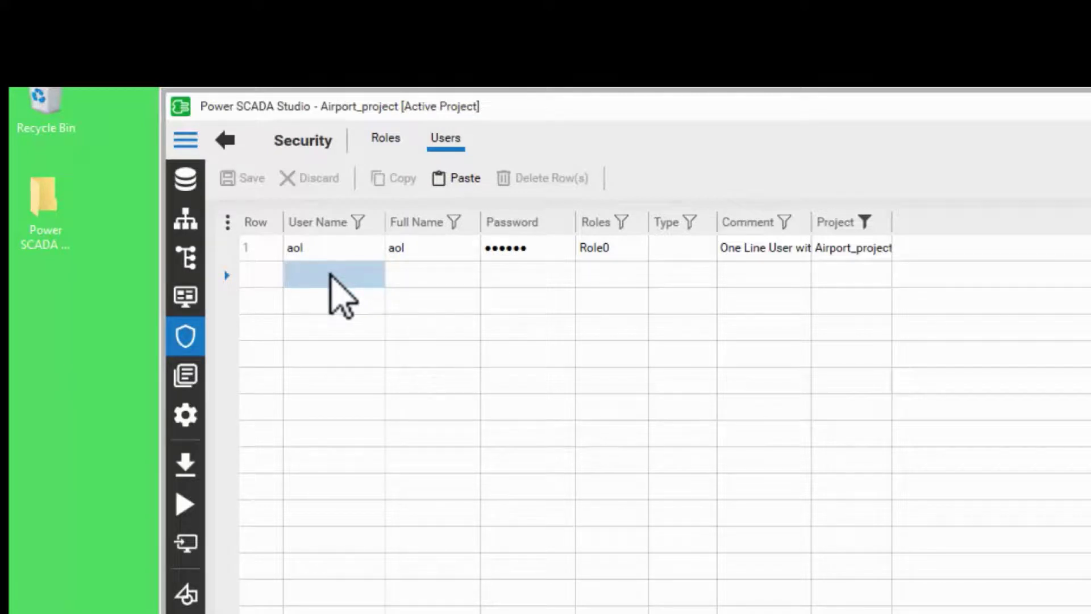
pyautogui.click(330, 274)
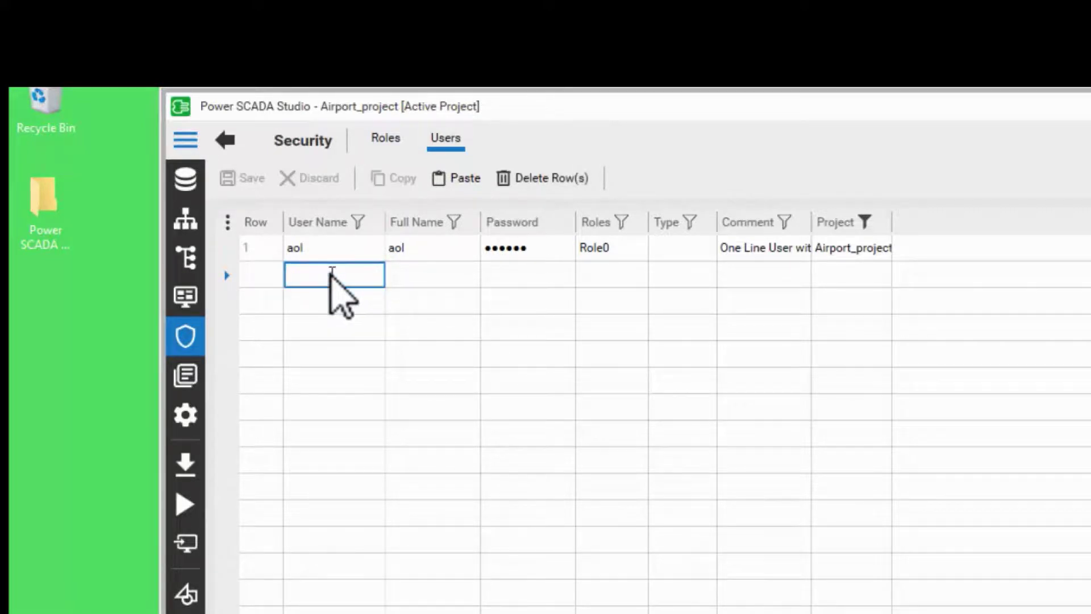
pyautogui.write('admin')
pyautogui.click(430, 271)
pyautogui.write('admin')
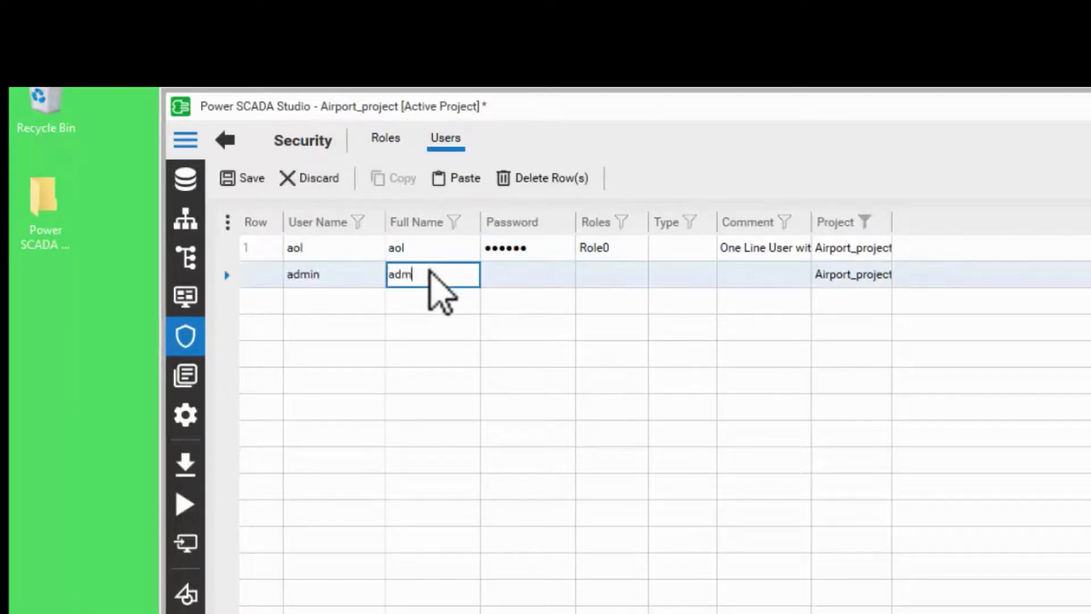
# Step: Enter and confirm the new user's password in the Set Password fields
pyautogui.click(530, 282)
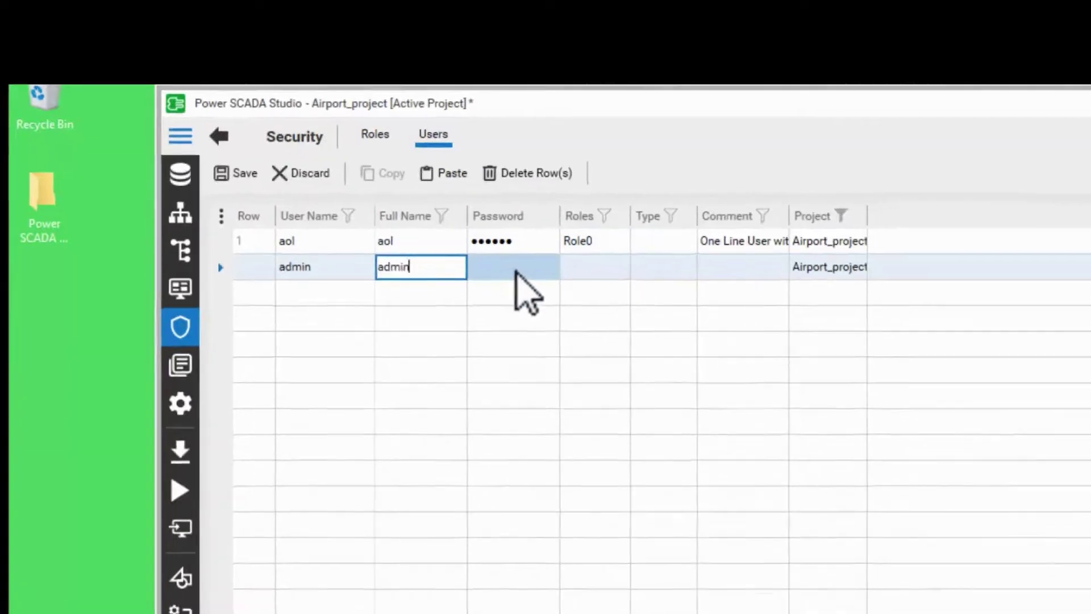
pyautogui.click(529, 282)
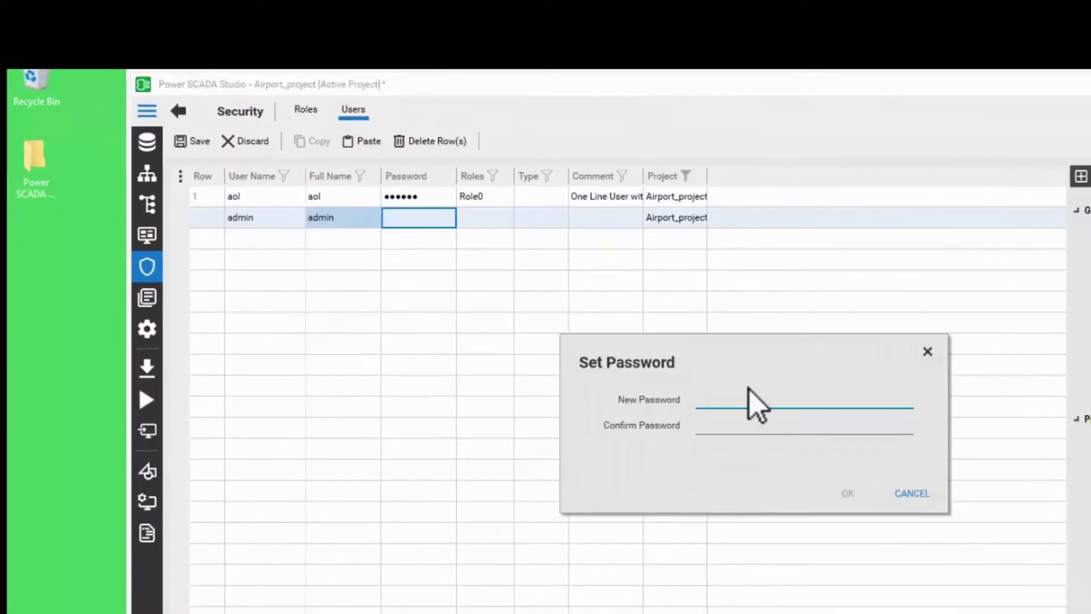
pyautogui.write('admin')
pyautogui.click(705, 427)
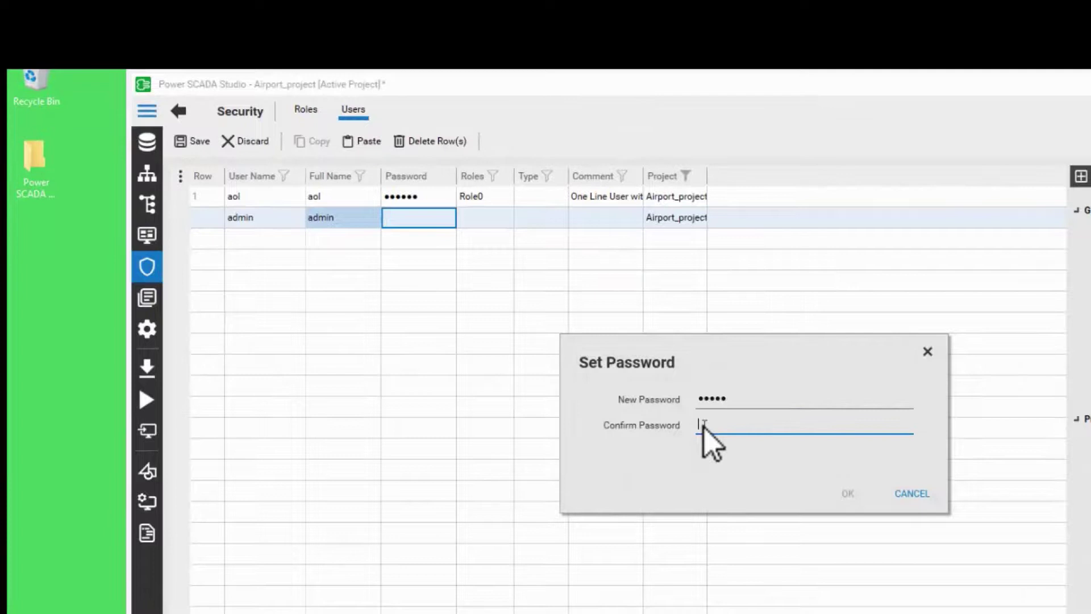
pyautogui.write('admin')
# Step: Confirm the password, give the admin user the Admin role, save, and return to Roles
pyautogui.click(845, 493)
pyautogui.click(496, 219)
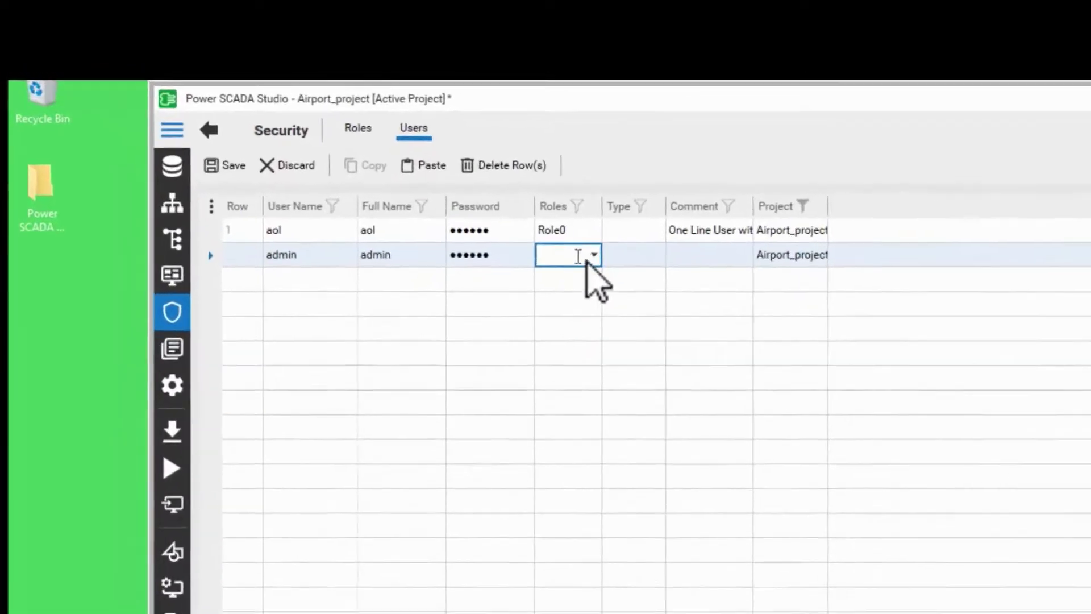
pyautogui.click(661, 283)
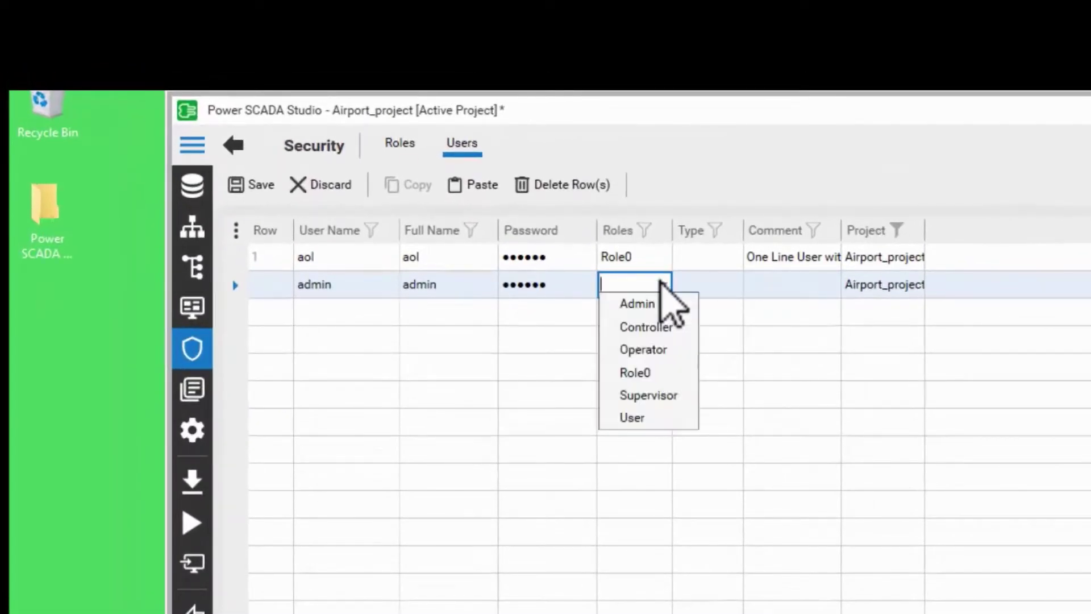
pyautogui.click(642, 302)
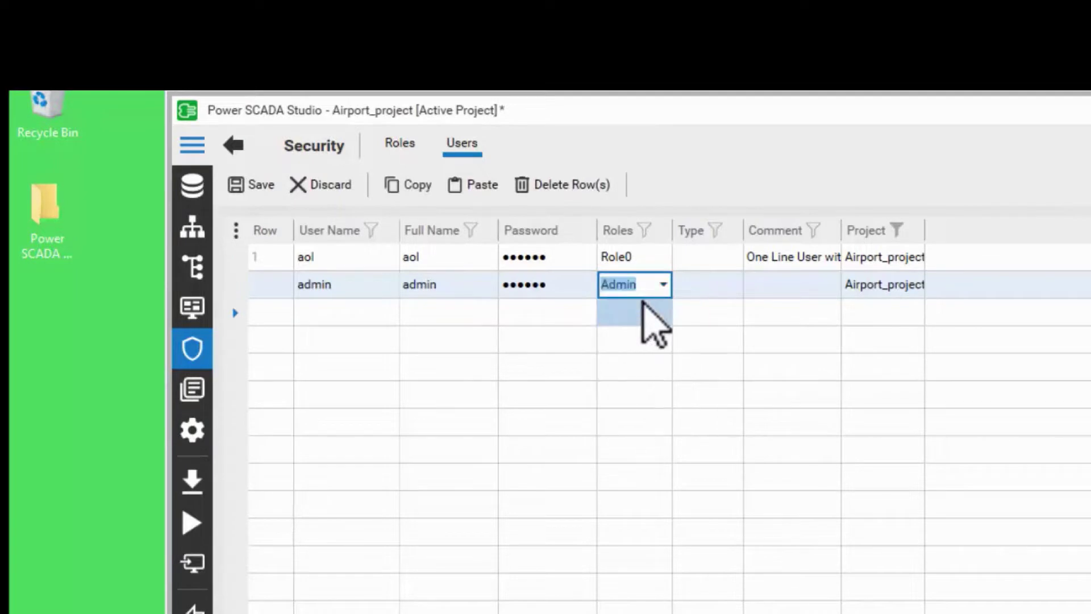
pyautogui.click(561, 369)
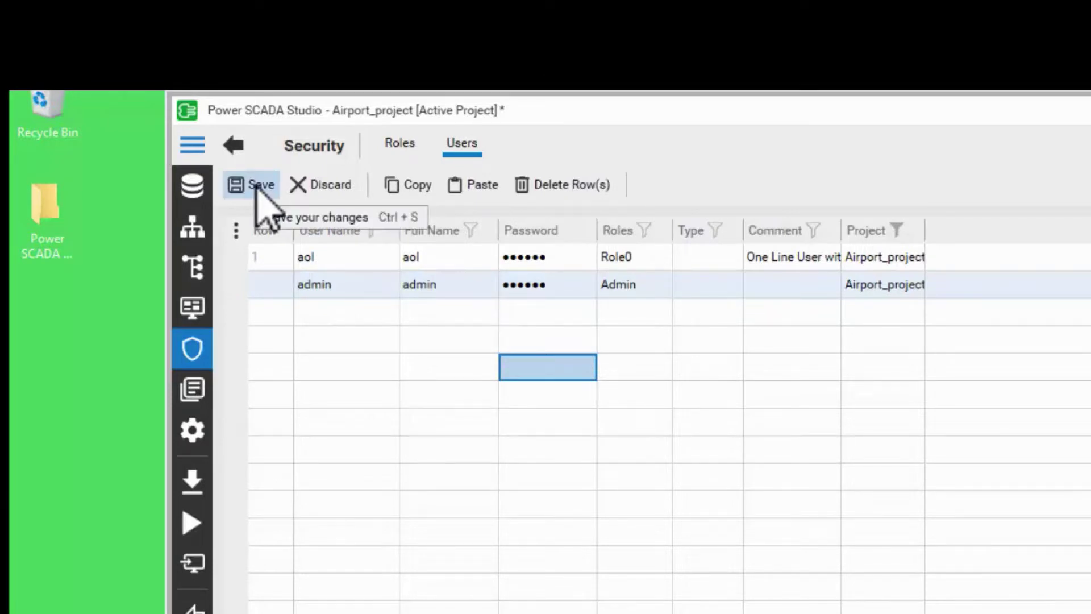
pyautogui.click(255, 187)
pyautogui.click(400, 146)
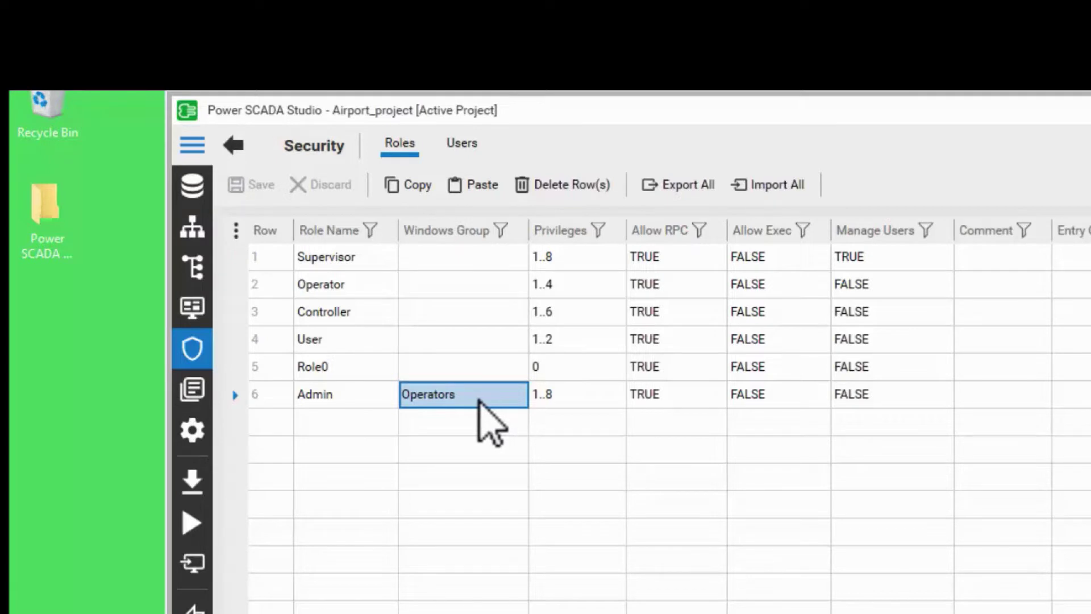
pyautogui.click(348, 412)
pyautogui.moveTo(352, 400); pyautogui.dragTo(511, 400)
pyautogui.keyDown('shift'); pyautogui.click(546, 405); pyautogui.keyUp('shift')
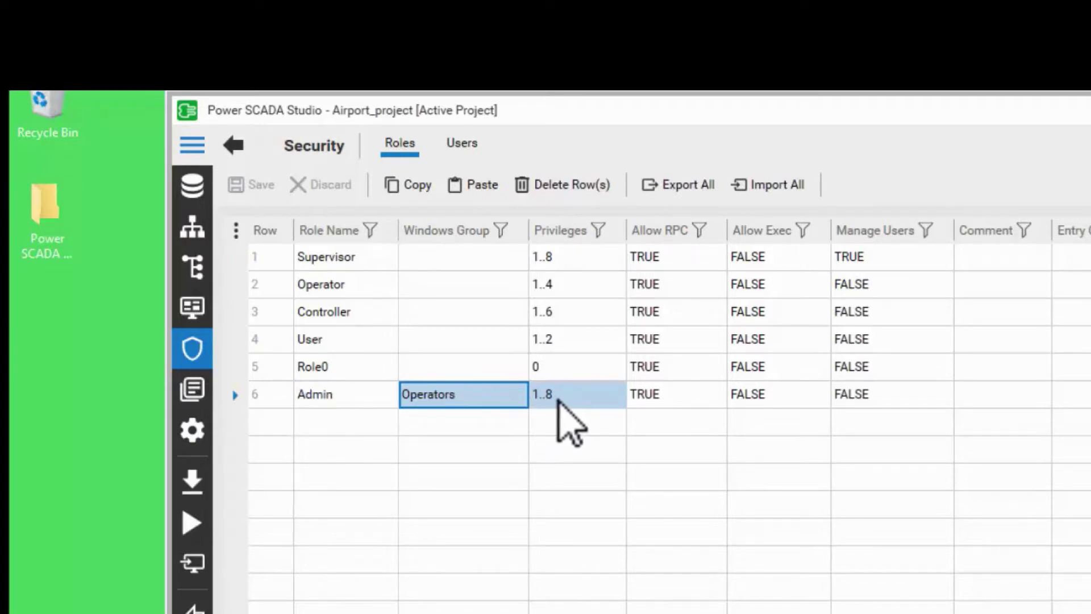
pyautogui.click(467, 148)
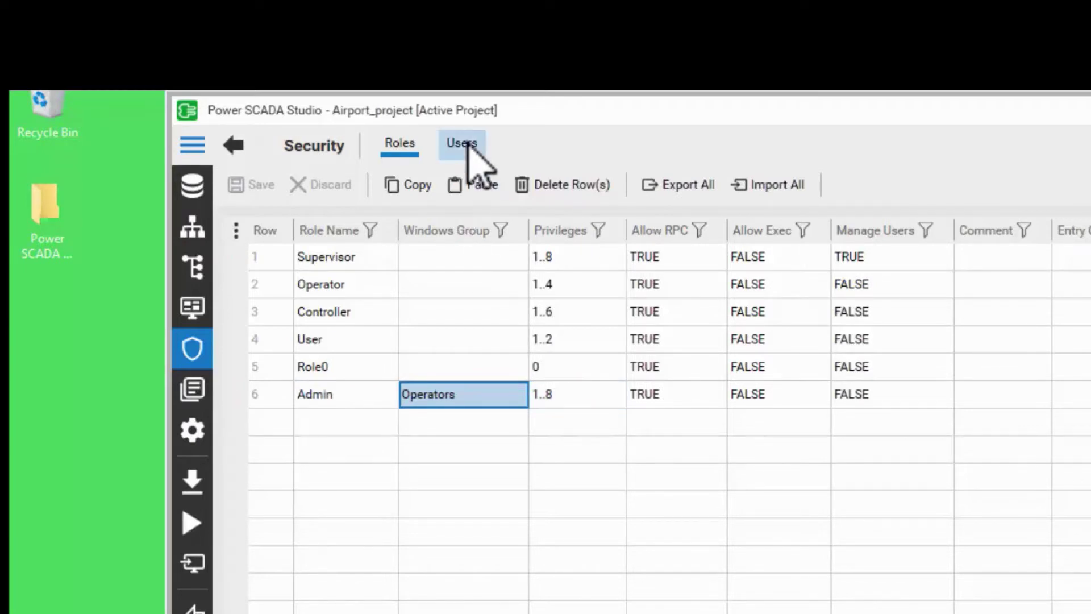
pyautogui.click(341, 285)
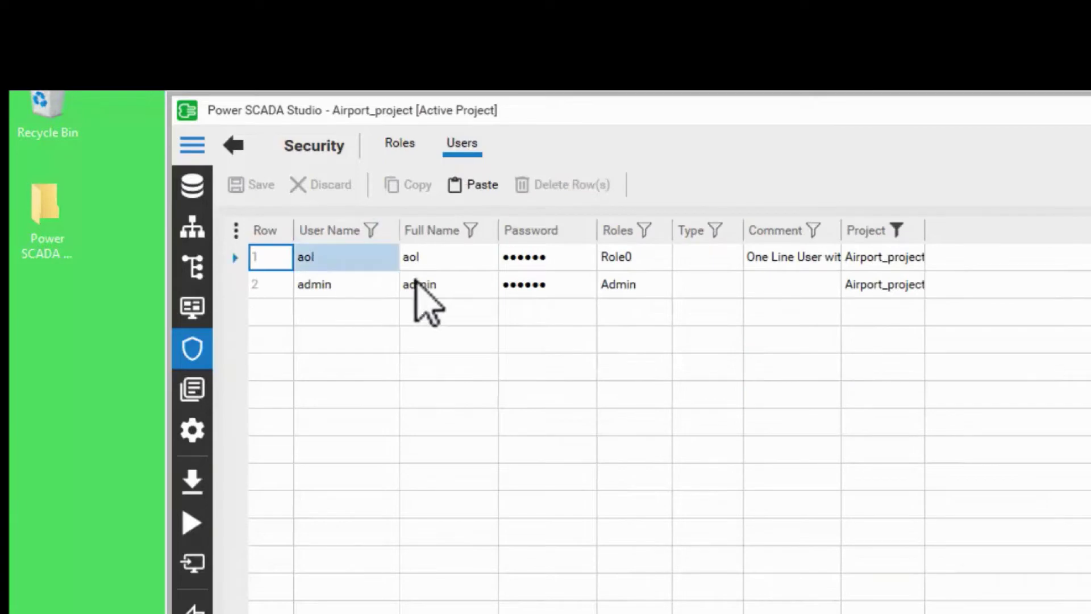
pyautogui.press('Tab')
pyautogui.press('Tab')
pyautogui.press('Tab')
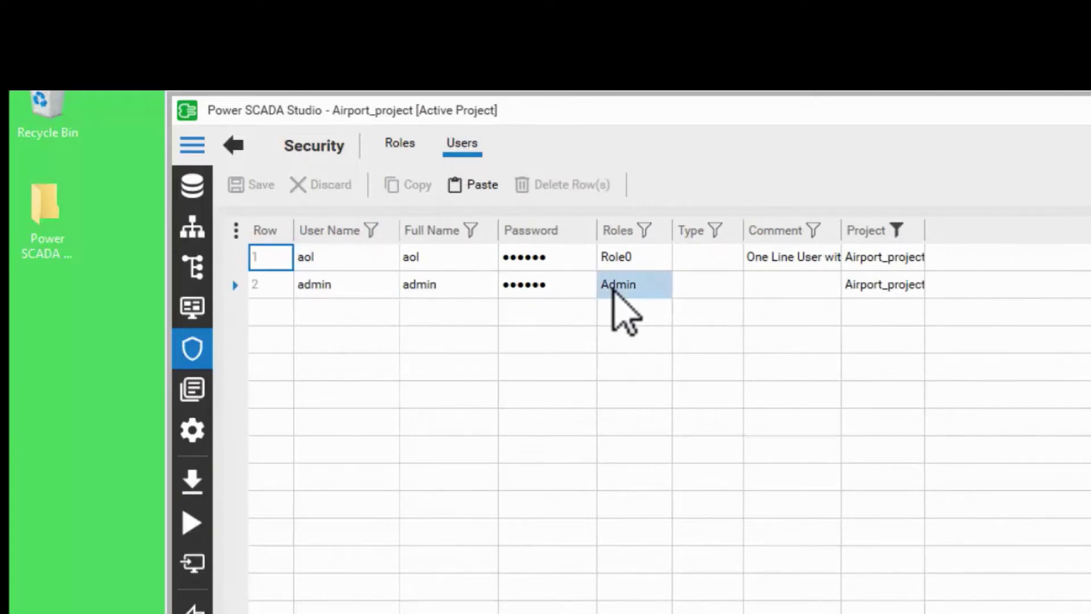